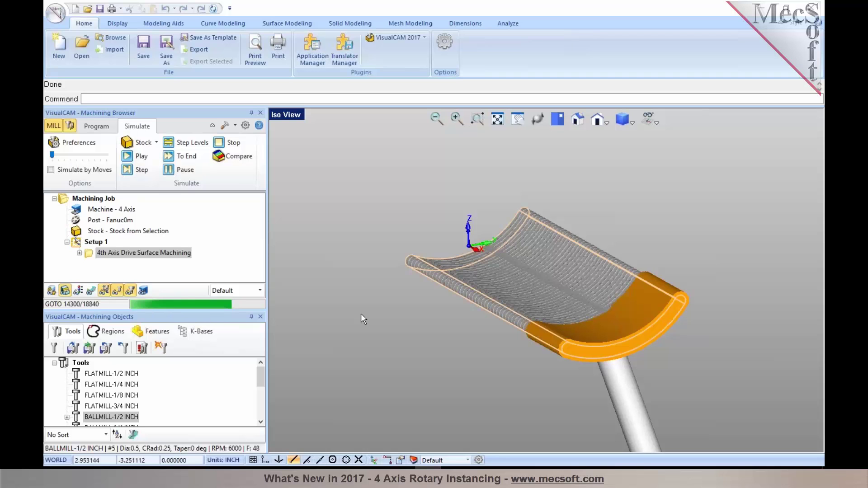
# Open 4Axis_Rotary_Instancing.3dm without saving changes to the cavity part.
pyautogui.click(88, 128)
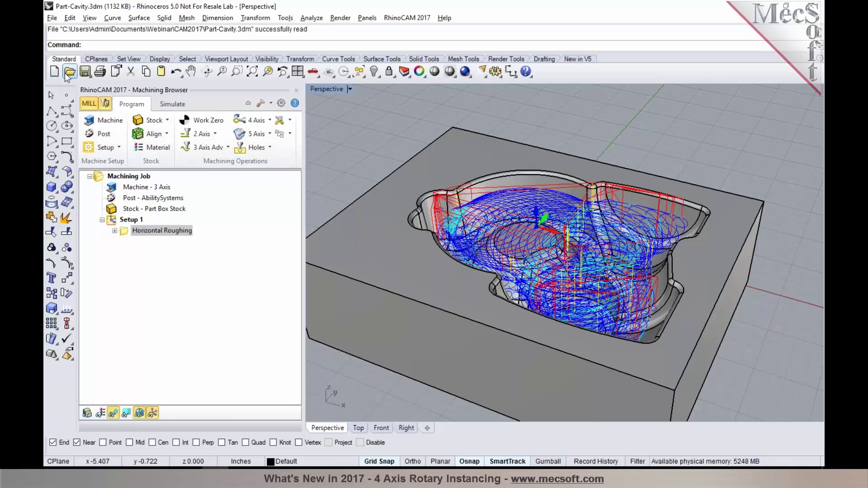
pyautogui.click(70, 73)
pyautogui.click(446, 263)
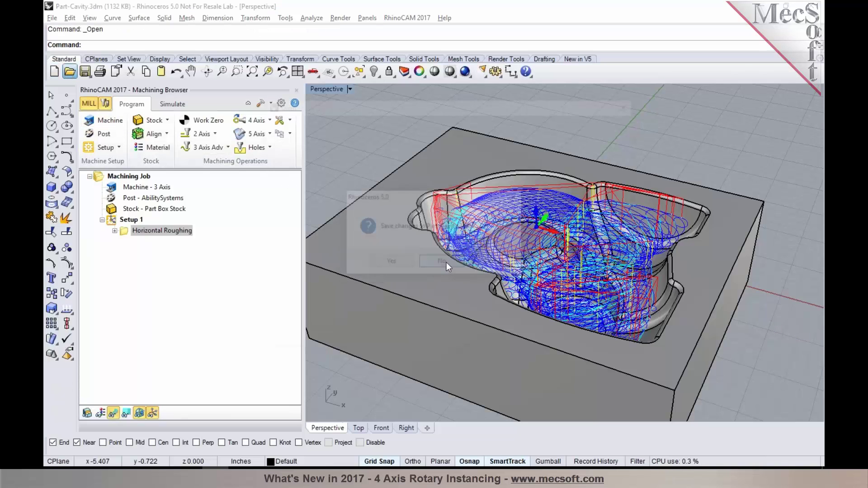
pyautogui.click(459, 227)
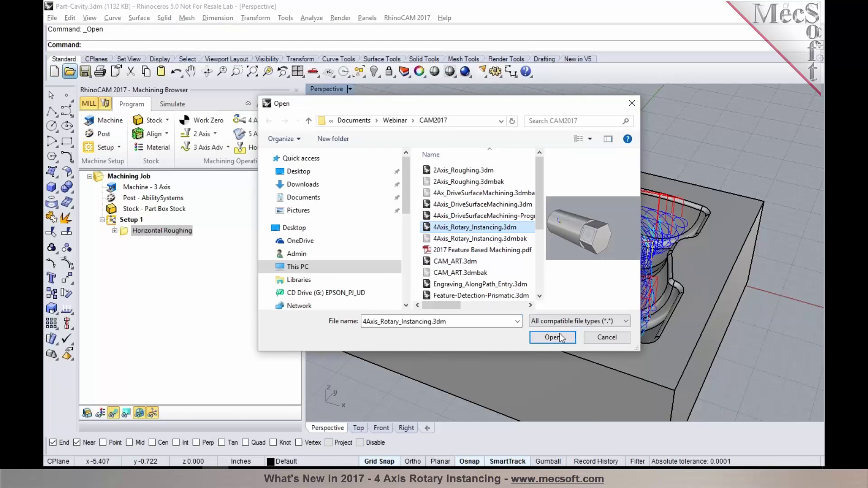
pyautogui.click(553, 337)
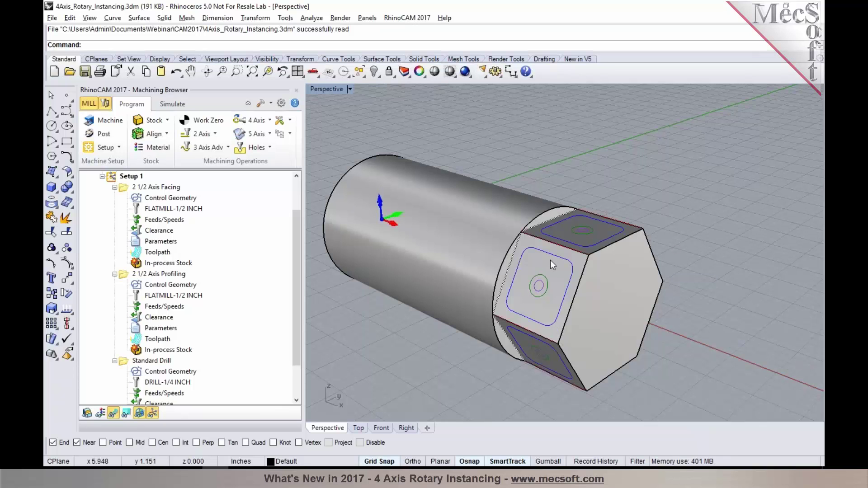
# Collapse the 2 1/2 Axis Facing, Profiling and Standard Drill operation folders.
pyautogui.moveTo(591, 287)
pyautogui.mouseDown(button='right')
pyautogui.moveTo(498, 277)
pyautogui.moveTo(584, 275)
pyautogui.mouseUp(button='right')
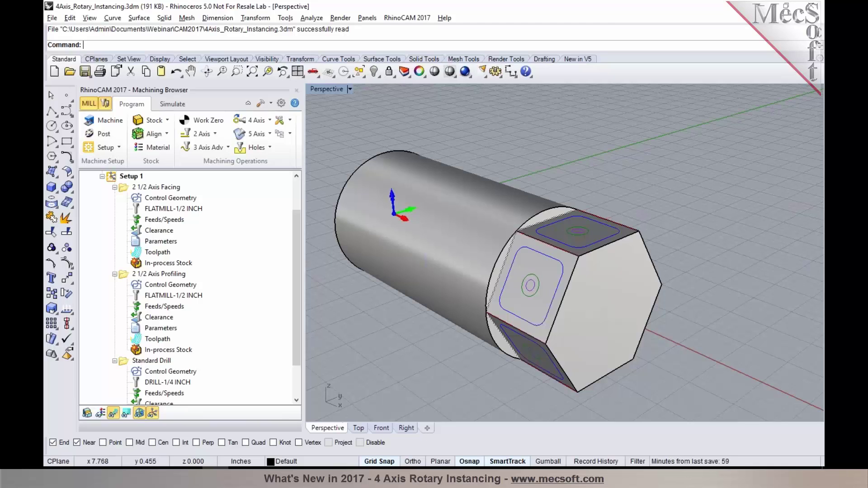
pyautogui.click(114, 187)
pyautogui.click(115, 241)
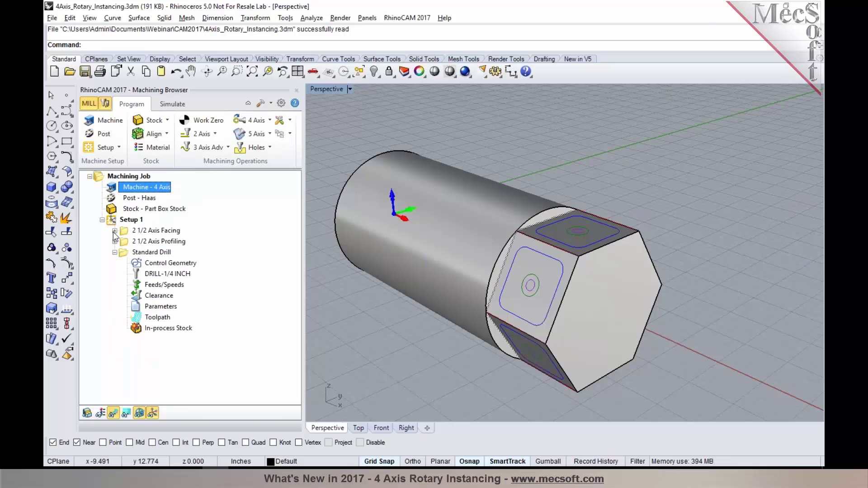
pyautogui.click(115, 252)
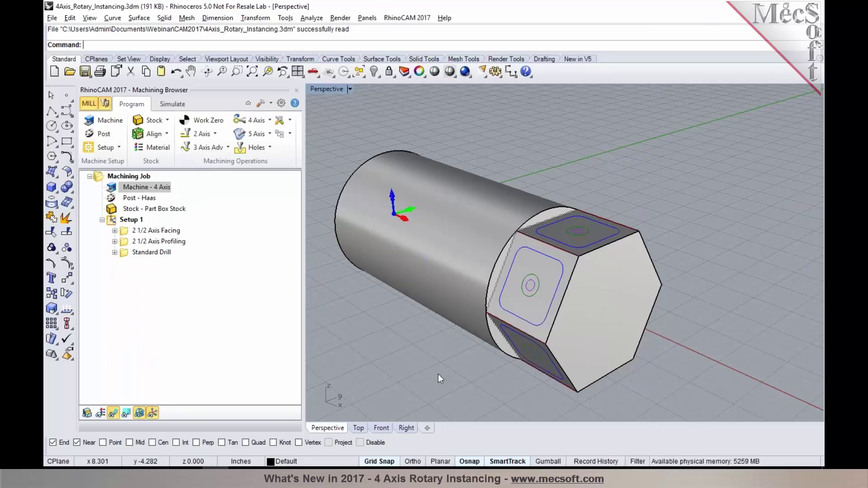
# Preview the facing, profiling and drill toolpaths on the hexagonal part.
pyautogui.moveTo(517, 318)
pyautogui.mouseDown(button='right')
pyautogui.moveTo(547, 317)
pyautogui.moveTo(530, 322)
pyautogui.mouseUp(button='right')
pyautogui.click(160, 231)
pyautogui.click(158, 241)
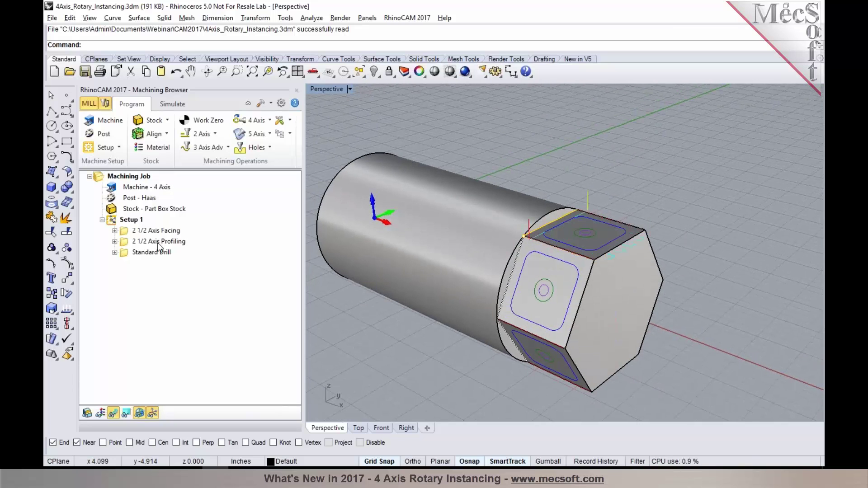
pyautogui.click(157, 253)
pyautogui.click(153, 230)
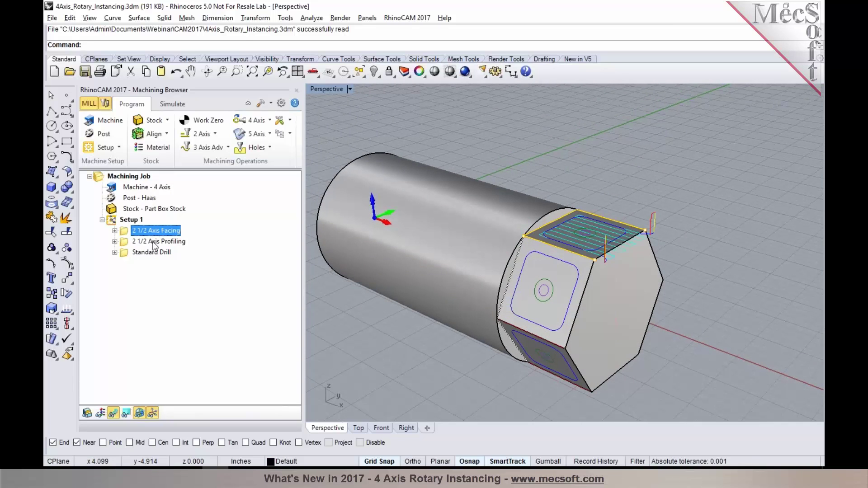
pyautogui.click(153, 241)
pyautogui.click(151, 252)
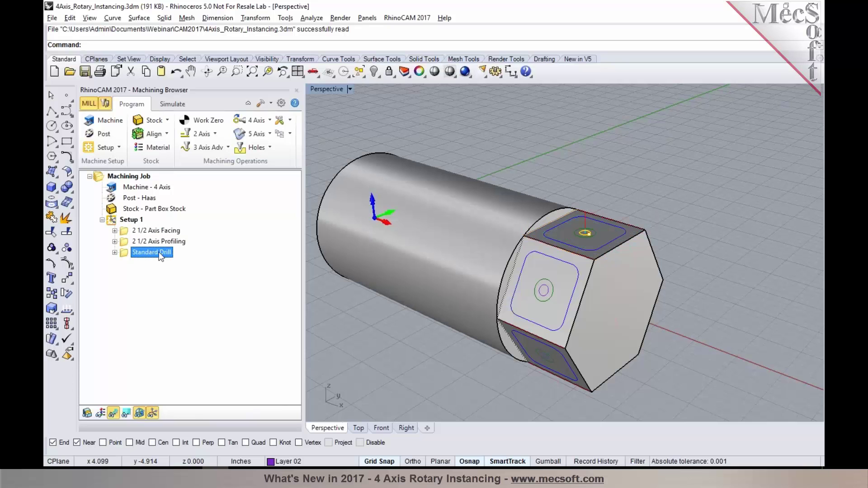
# Orbit around the hexagonal end, then select Setup 1 and list the 4-axis operations.
pyautogui.moveTo(562, 284); pyautogui.dragTo(563, 343, button='right')
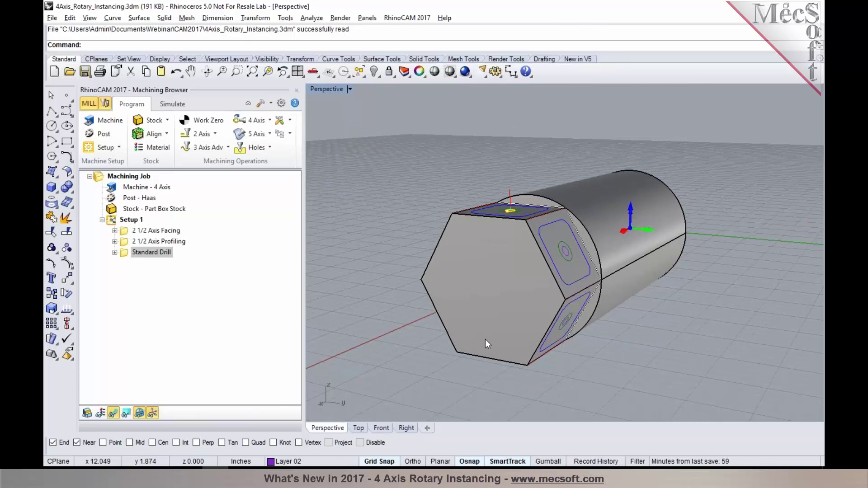
pyautogui.moveTo(485, 339); pyautogui.dragTo(538, 270, button='right')
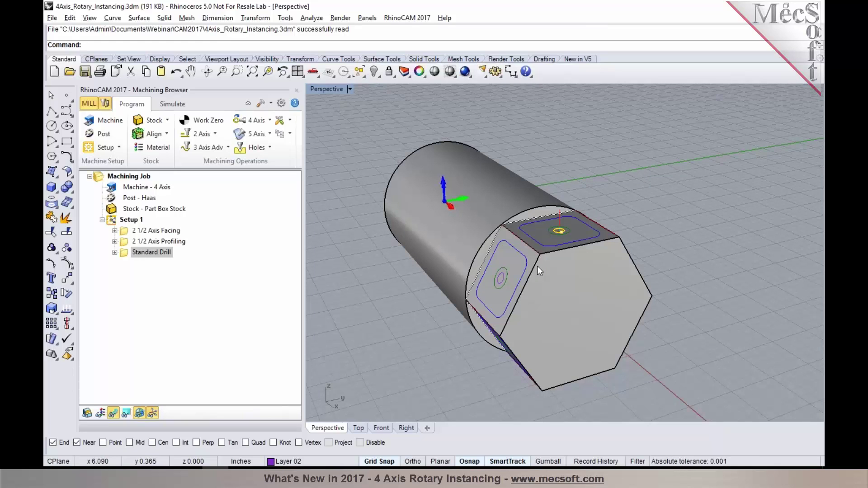
pyautogui.moveTo(563, 288); pyautogui.dragTo(601, 267, button='right')
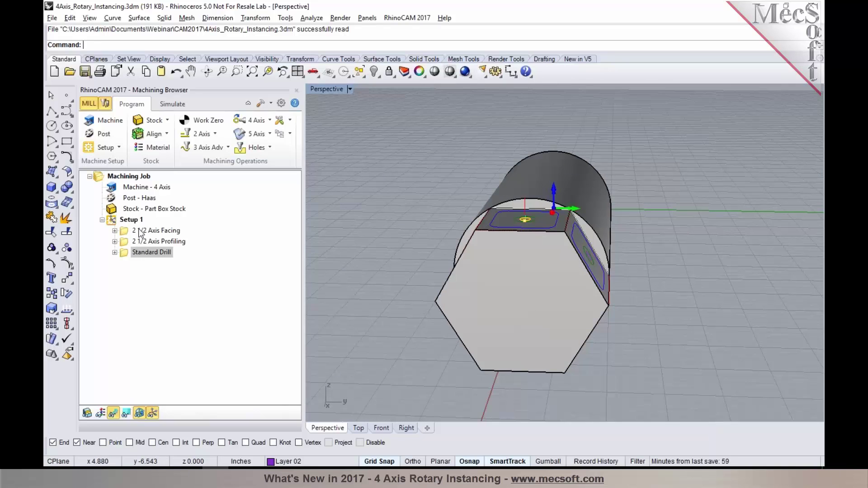
pyautogui.click(141, 251)
pyautogui.moveTo(437, 289); pyautogui.dragTo(523, 299, button='right')
pyautogui.click(131, 220)
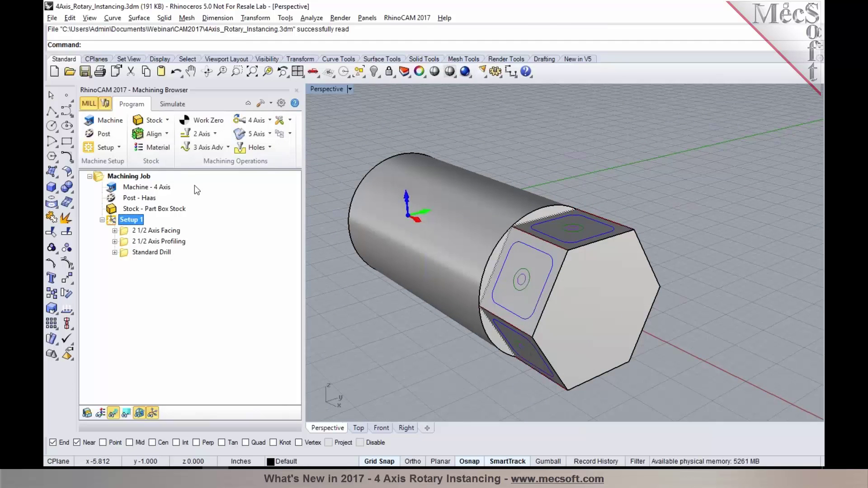
pyautogui.click(265, 122)
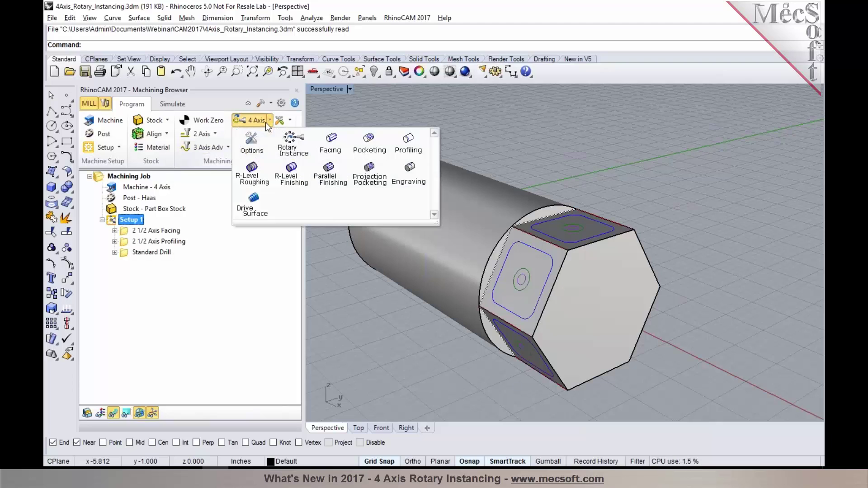
# Generate a Rotary Instance with 60° table rotation increments (5 rotations) and select it.
pyautogui.click(289, 149)
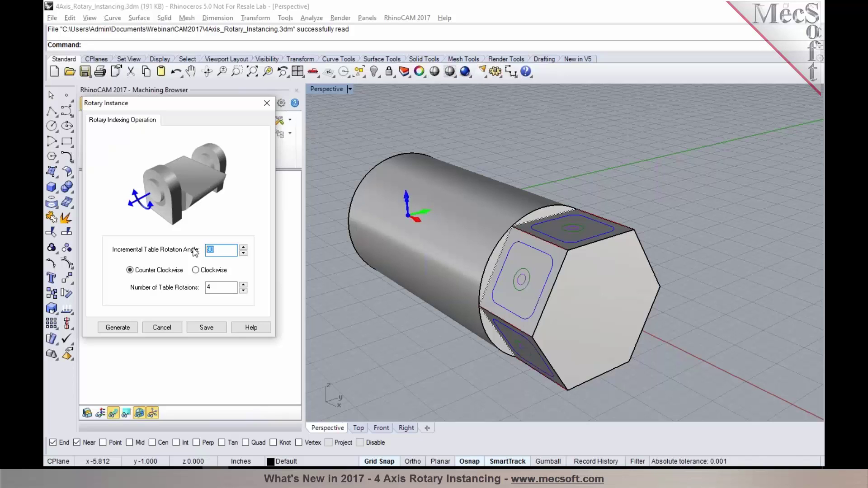
pyautogui.write('6')
pyautogui.click(216, 288)
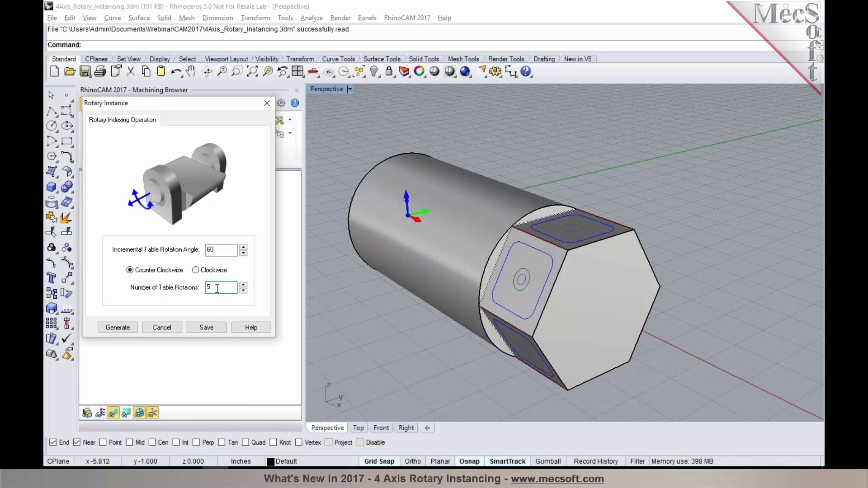
pyautogui.click(124, 329)
pyautogui.click(128, 231)
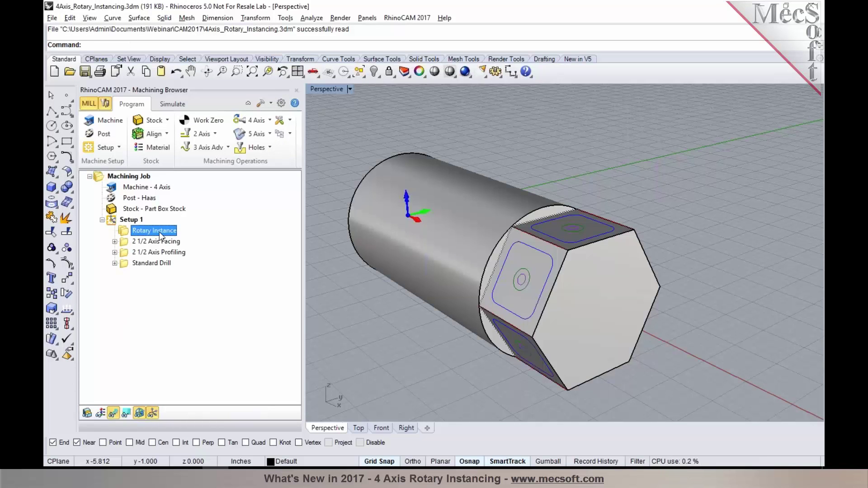
# Move the Facing and Standard Drill operations under Rotary Instance and display its toolpaths.
pyautogui.click(129, 244)
pyautogui.moveTo(125, 246)
pyautogui.mouseDown()
pyautogui.moveTo(132, 232)
pyautogui.moveTo(126, 253)
pyautogui.moveTo(132, 232)
pyautogui.mouseUp()
pyautogui.moveTo(134, 262)
pyautogui.mouseDown()
pyautogui.moveTo(121, 262)
pyautogui.moveTo(136, 255)
pyautogui.moveTo(140, 263)
pyautogui.mouseUp()
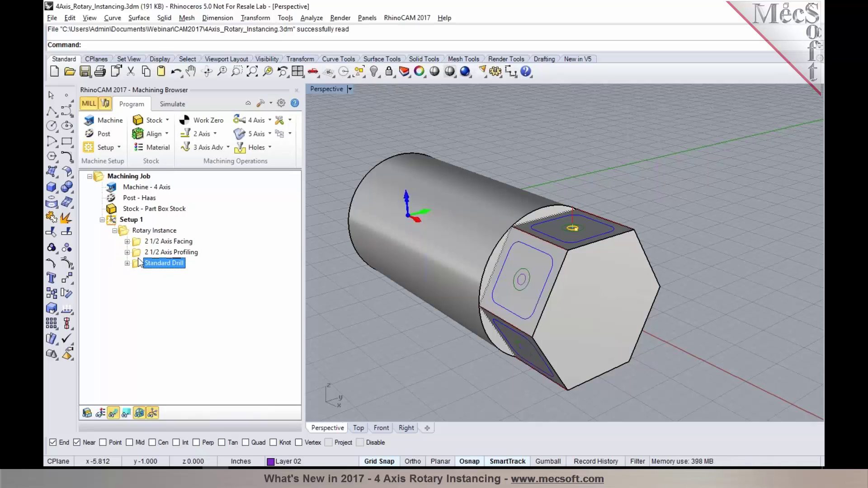
pyautogui.click(134, 232)
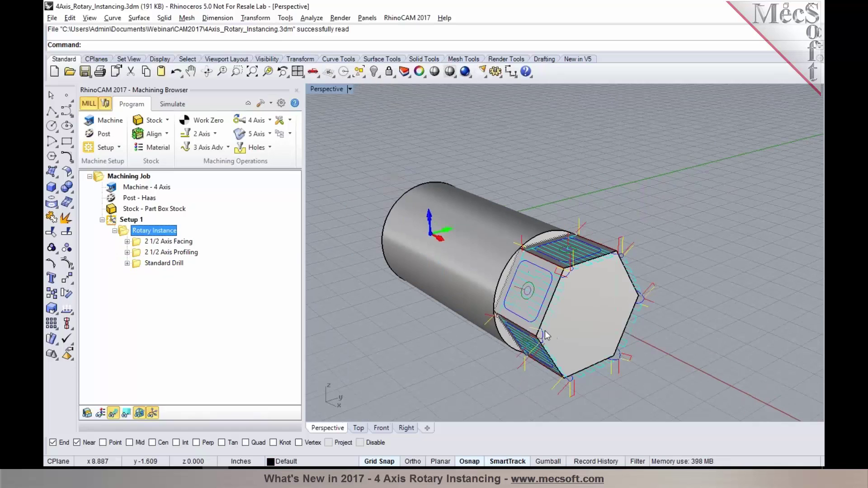
pyautogui.scroll(-1, 545, 330)
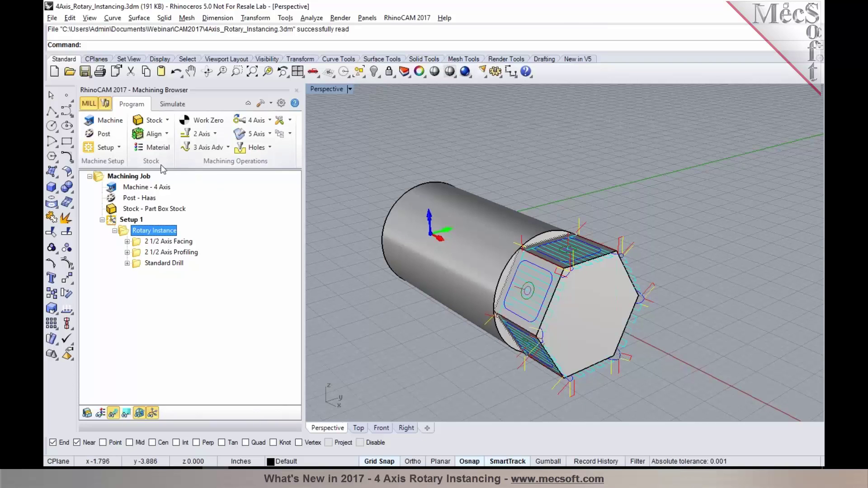
# Simulate the toolpaths, then switch to a radius 2, length 9 cylinder stock and re-simulate.
pyautogui.click(171, 105)
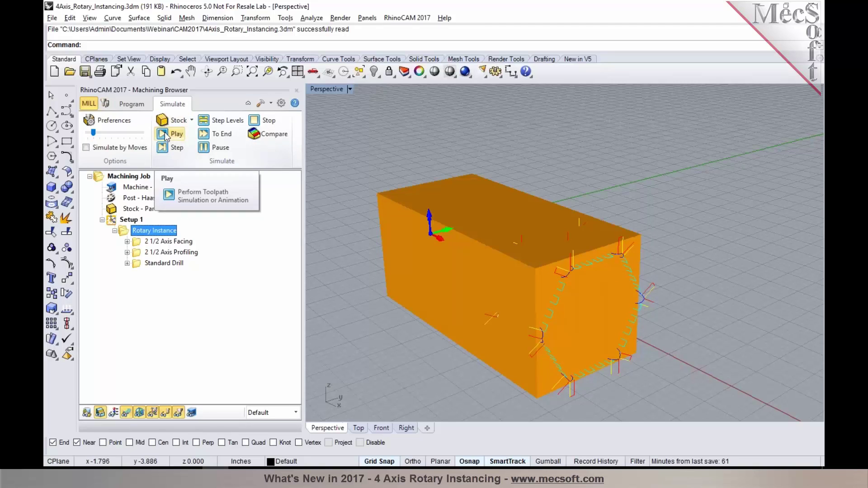
pyautogui.click(165, 133)
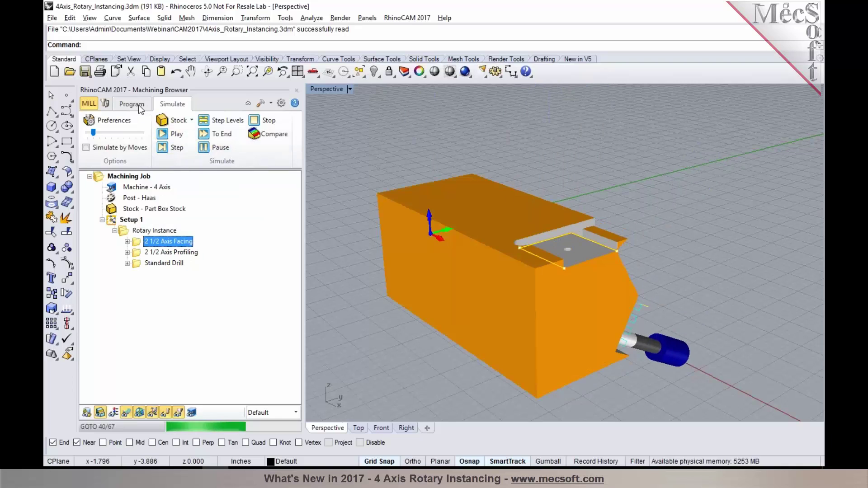
pyautogui.click(189, 120)
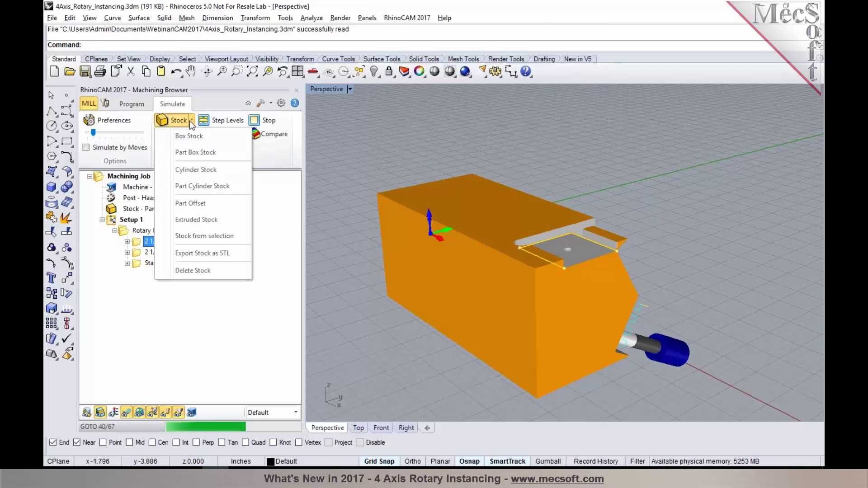
pyautogui.click(192, 167)
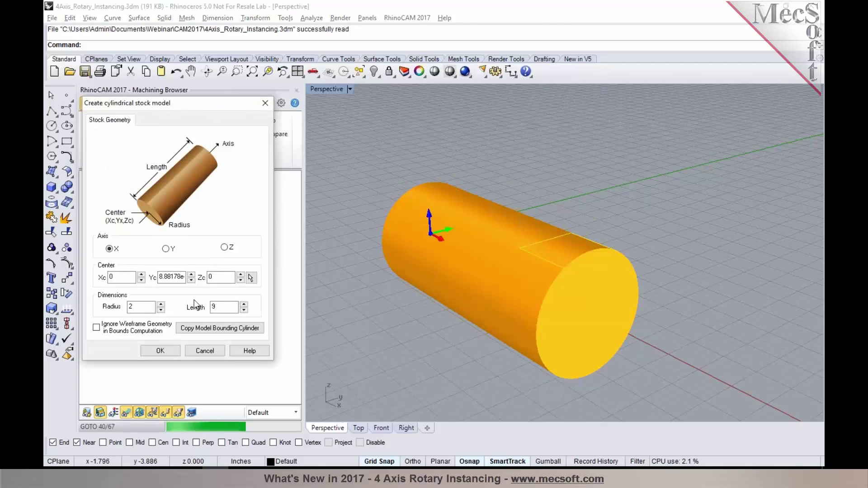
pyautogui.click(162, 351)
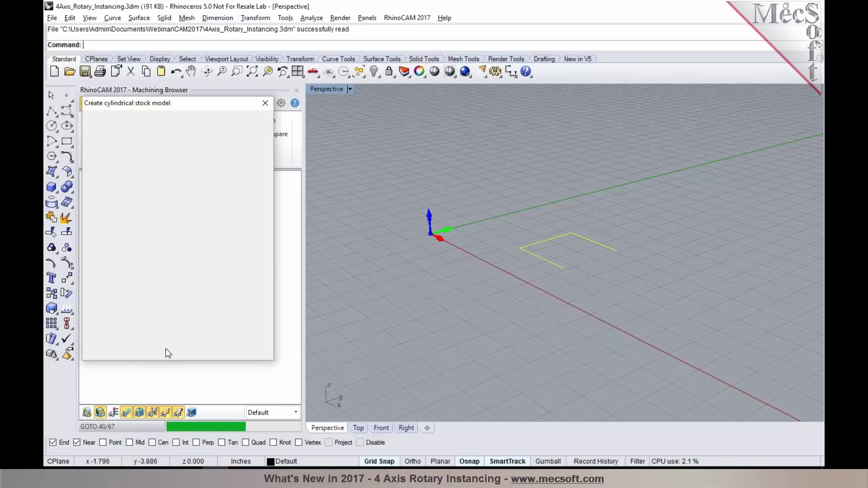
pyautogui.click(174, 134)
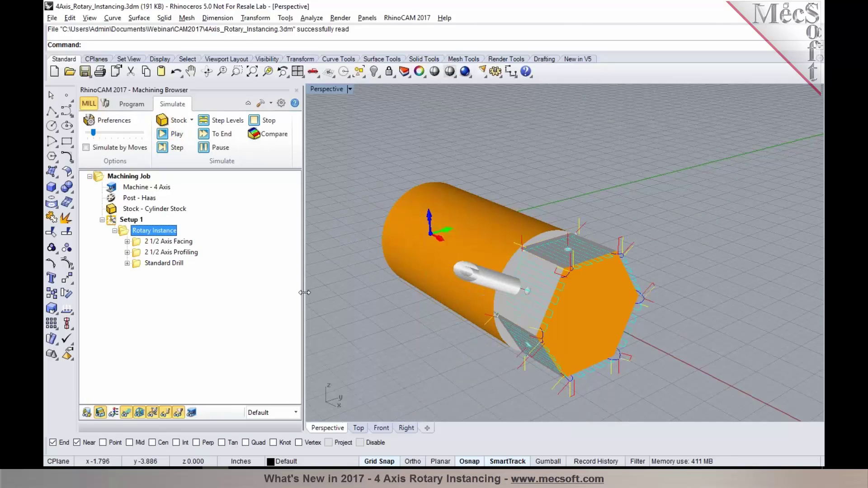
# Hide the toolpaths and inspect the simulated cylinder through the Standard Drill step.
pyautogui.click(127, 412)
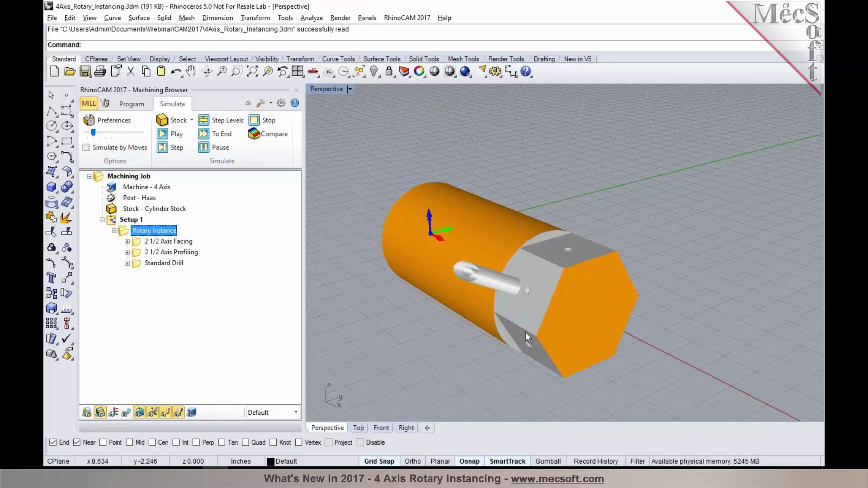
pyautogui.moveTo(624, 333); pyautogui.dragTo(588, 328, button='right')
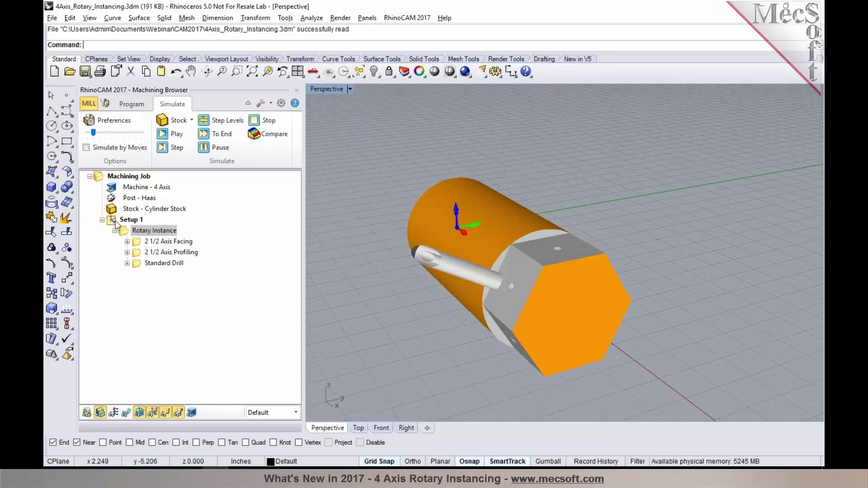
pyautogui.click(131, 219)
pyautogui.click(164, 263)
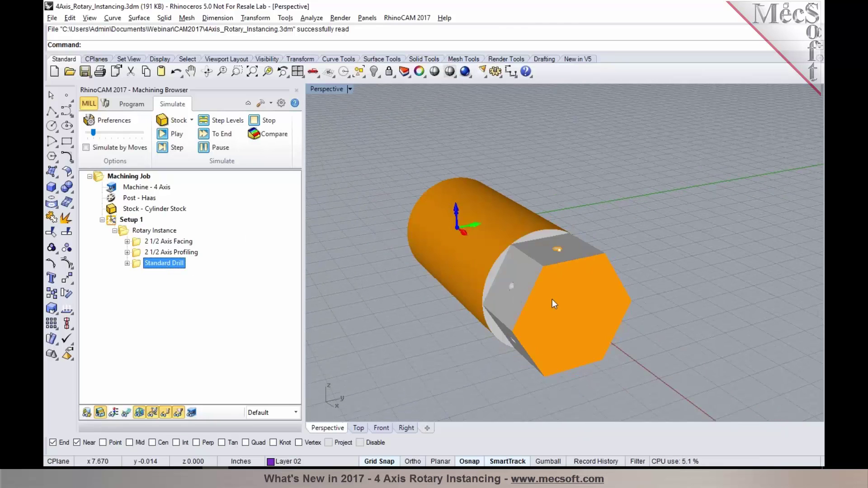
pyautogui.moveTo(552, 299); pyautogui.dragTo(582, 296, button='right')
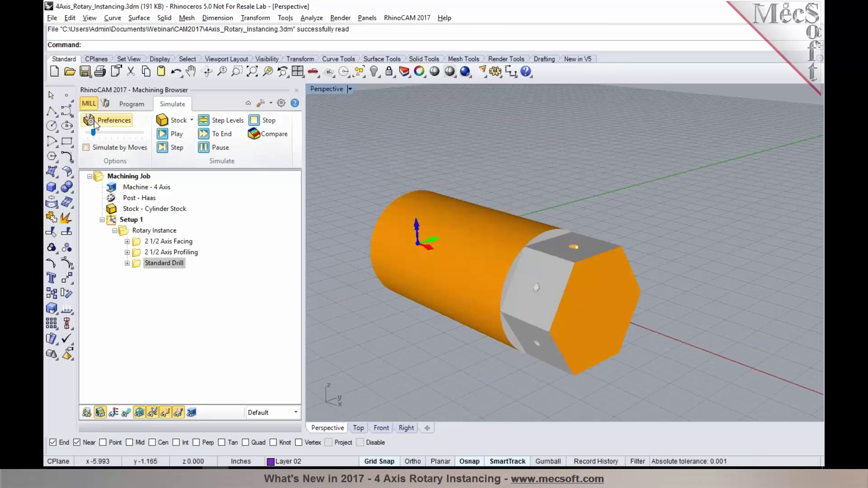
# Post the Rotary Instance to 4Axis_Rotary_Instancing_Rotary Instance.nc.
pyautogui.click(132, 103)
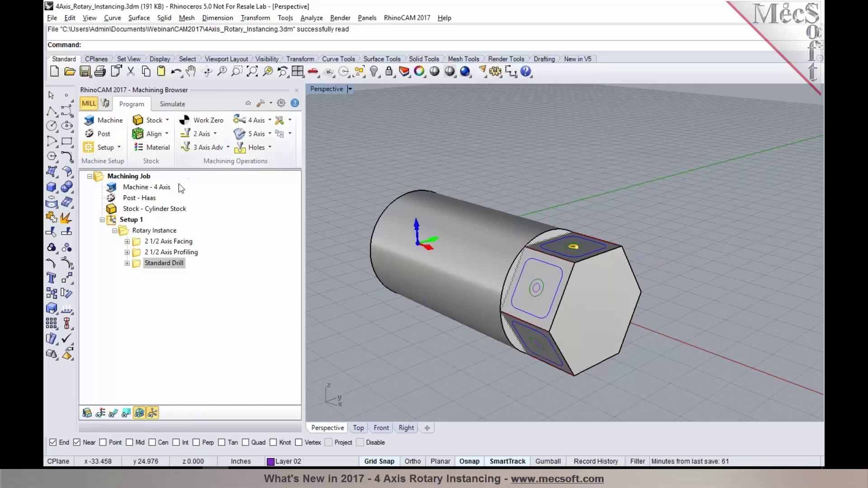
pyautogui.rightClick(132, 230)
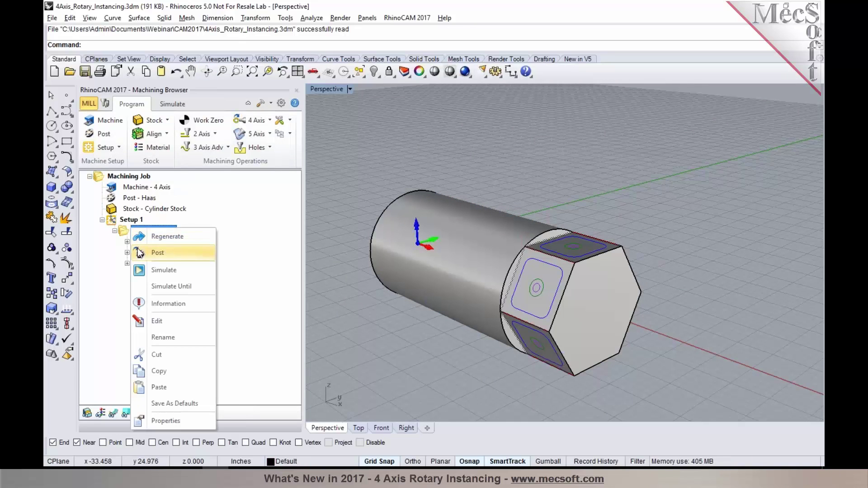
pyautogui.click(157, 253)
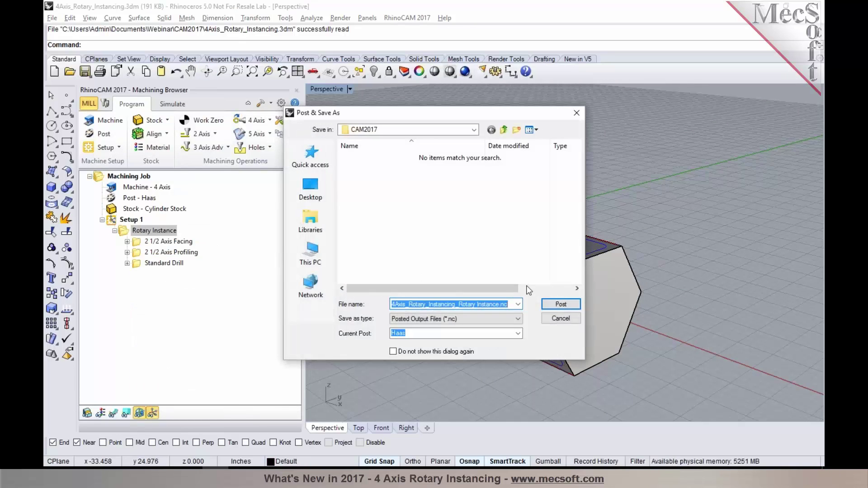
pyautogui.click(550, 304)
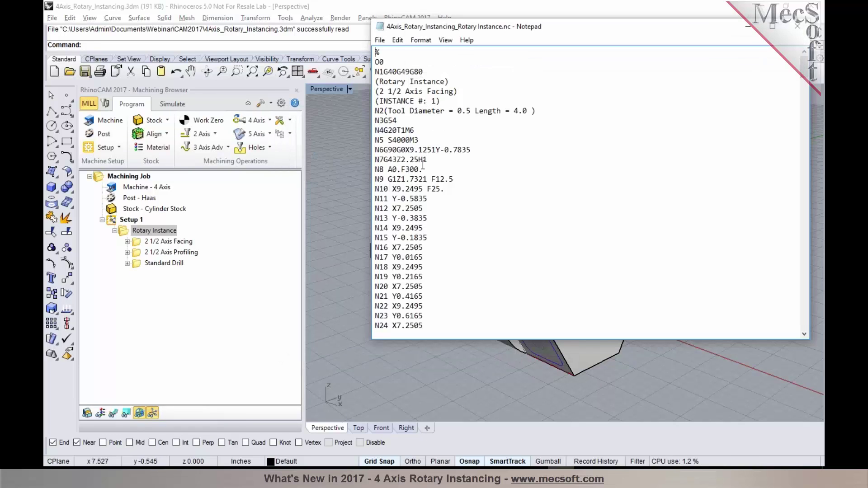
pyautogui.moveTo(422, 169); pyautogui.dragTo(388, 169)
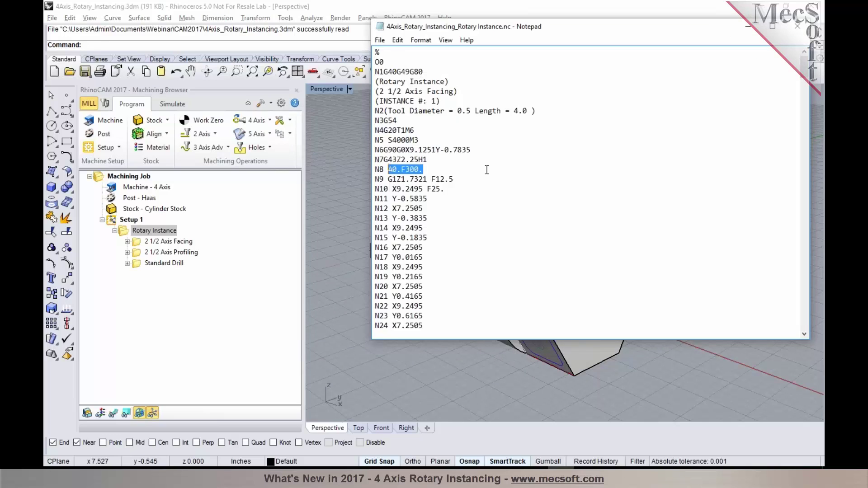
pyautogui.scroll(-5, 487, 177)
pyautogui.scroll(-4, 487, 177)
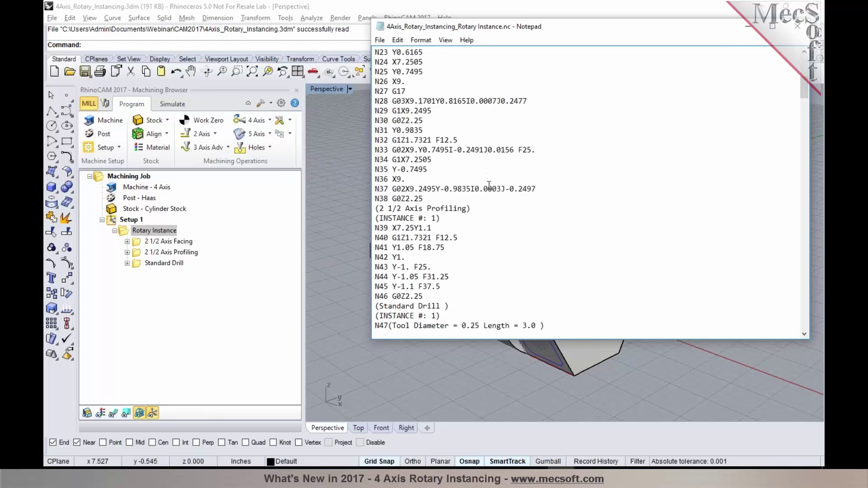
pyautogui.scroll(-11, 489, 185)
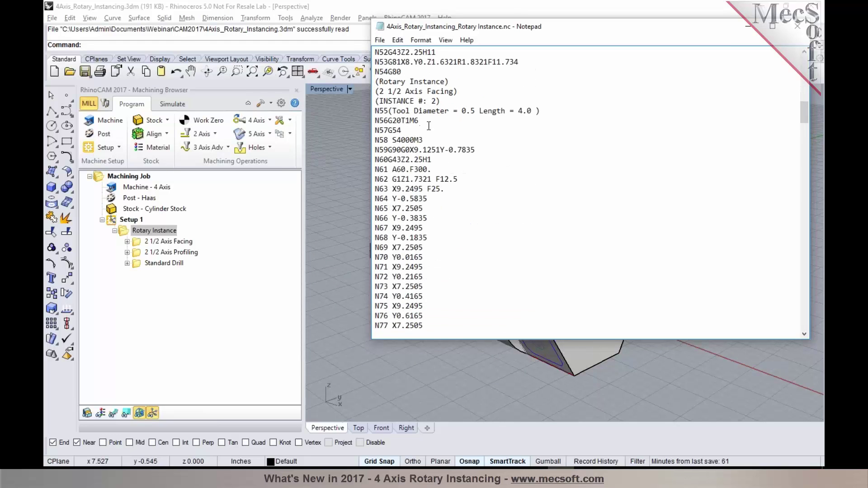
pyautogui.moveTo(429, 169); pyautogui.dragTo(374, 169)
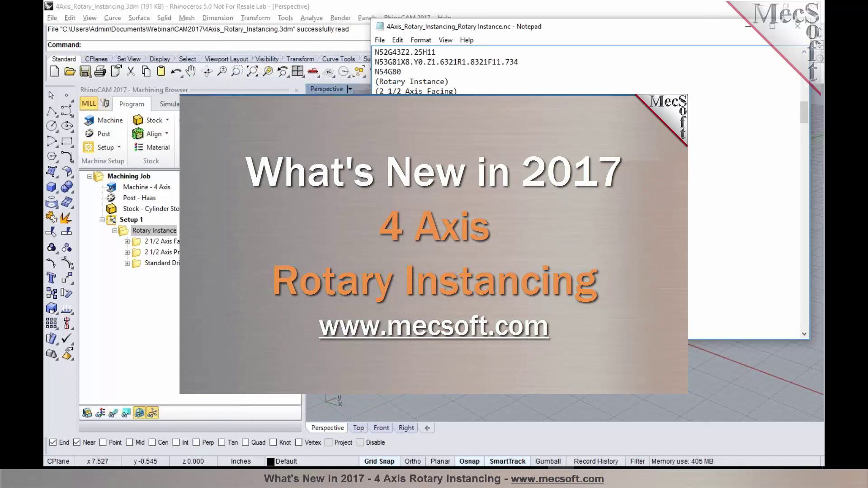